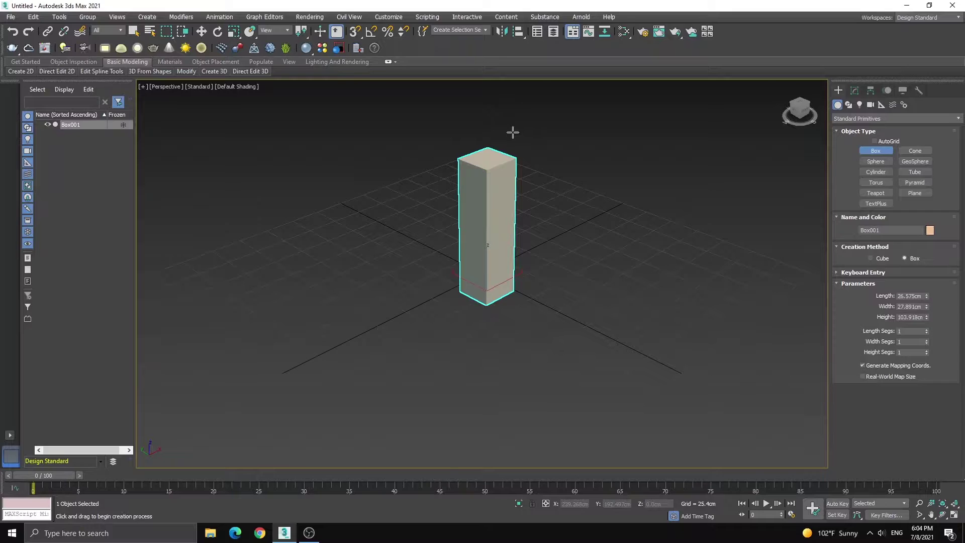
Show edged faces in the viewport and set the box's length and width segments to 6 each.
key("F4")
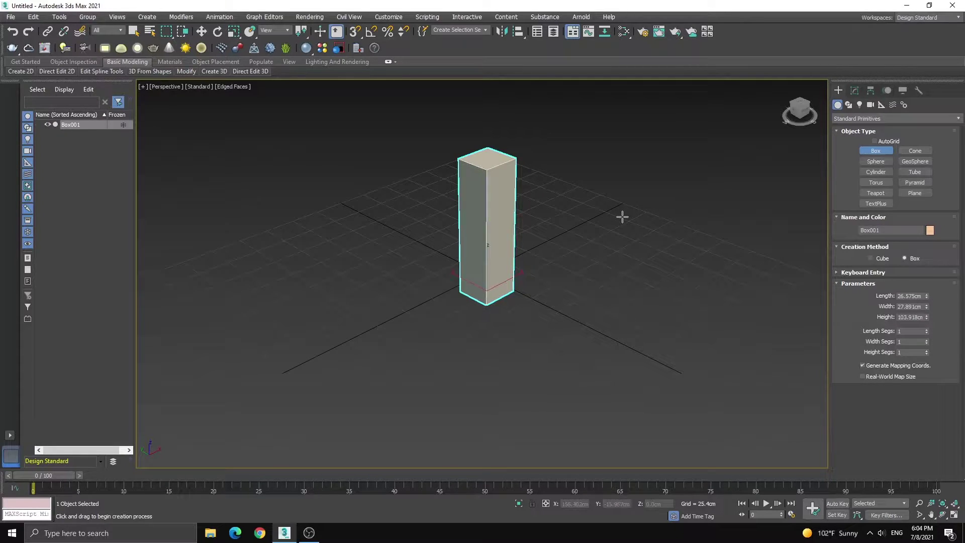
left_click(927, 329)
left_click(927, 329)
left_click(927, 329)
left_click(927, 329)
left_click(927, 329)
left_click(927, 340)
left_click(926, 340)
left_click(927, 340)
left_click(926, 340)
left_click(926, 340)
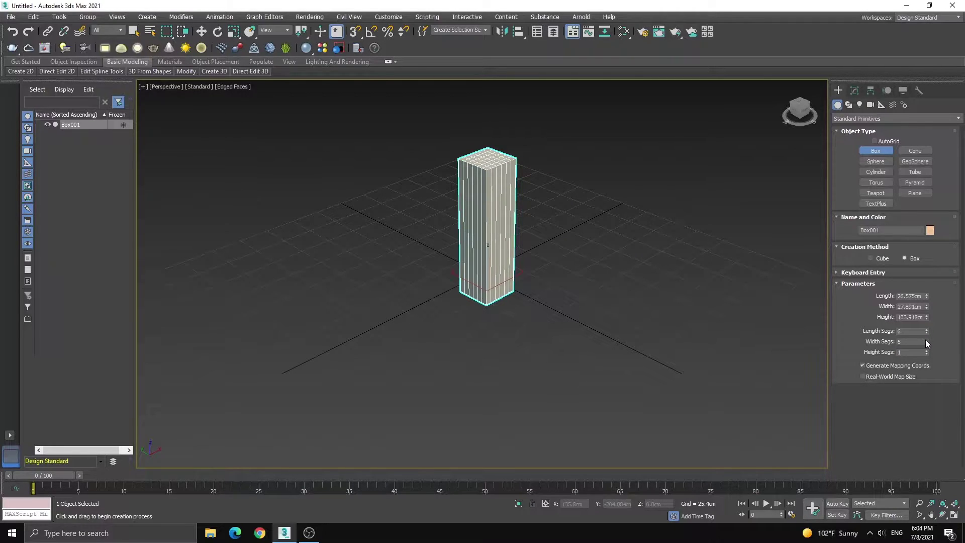
Set the box's height segments to 12.
left_click(927, 350)
left_click(928, 351)
left_click(928, 350)
left_click(928, 351)
left_click(927, 351)
left_click(927, 351)
left_click(927, 350)
left_click(927, 350)
left_click(927, 351)
left_click(927, 350)
Add a Bend modifier to the segmented box.
left_click(855, 90)
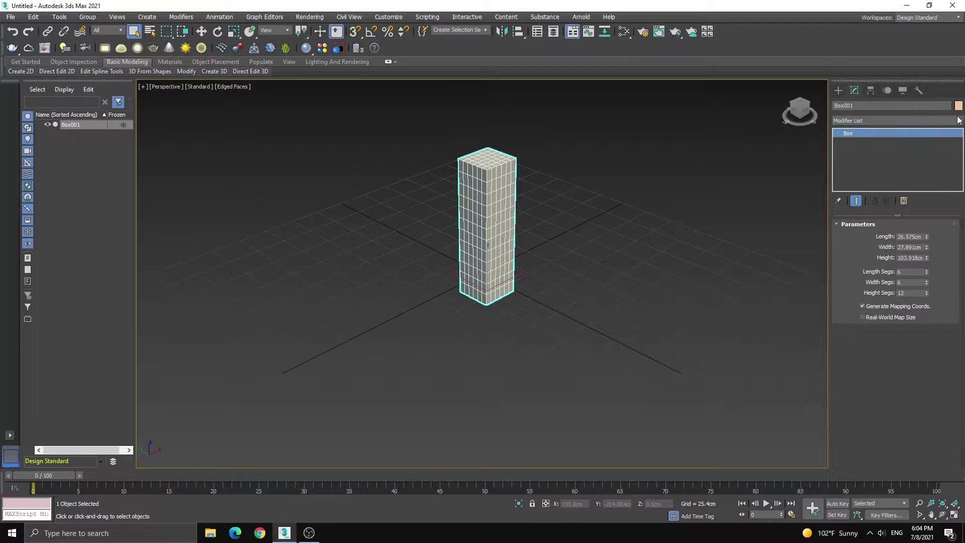
left_click(960, 123)
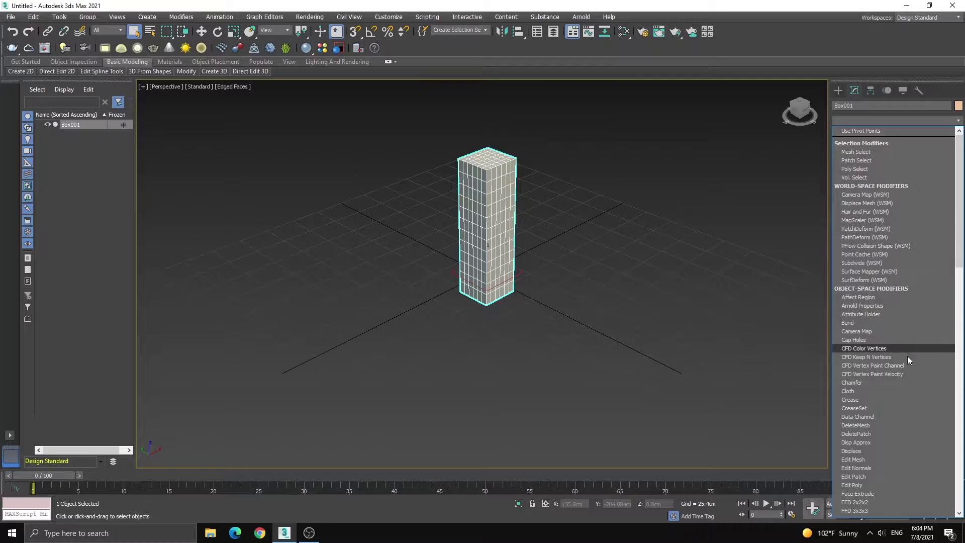
left_click(874, 322)
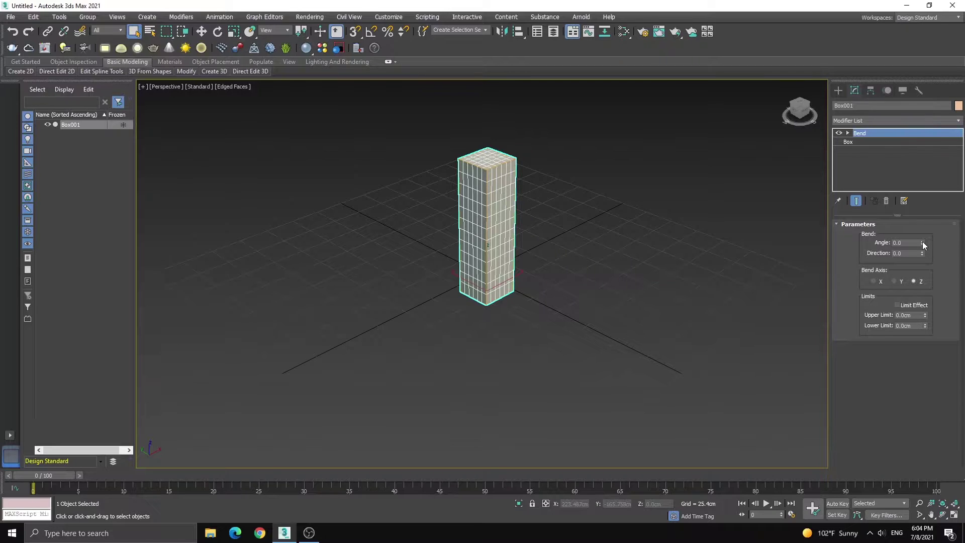
Set the bend angle to 197 and try the Y and X bend axes before returning to Z.
left_click_drag(922, 242, 35, 44)
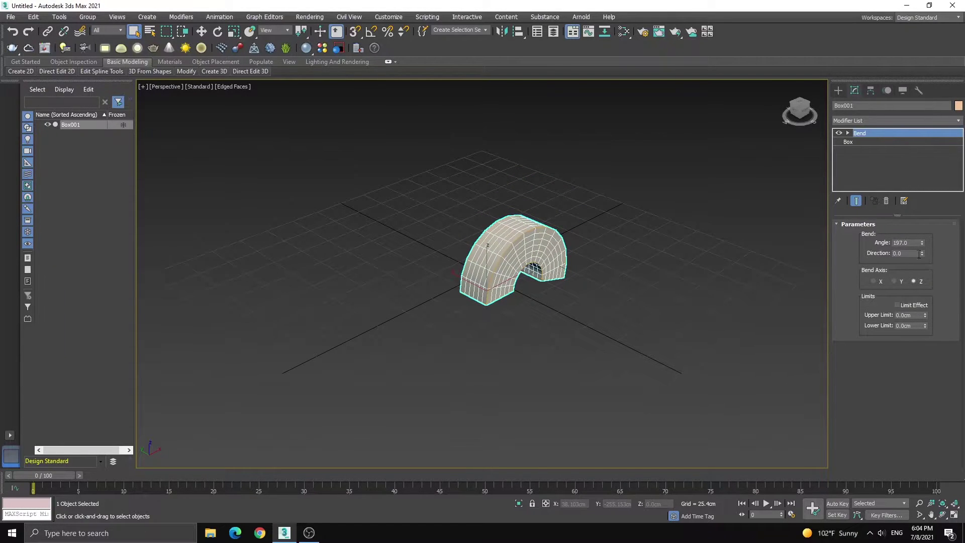
left_click(895, 282)
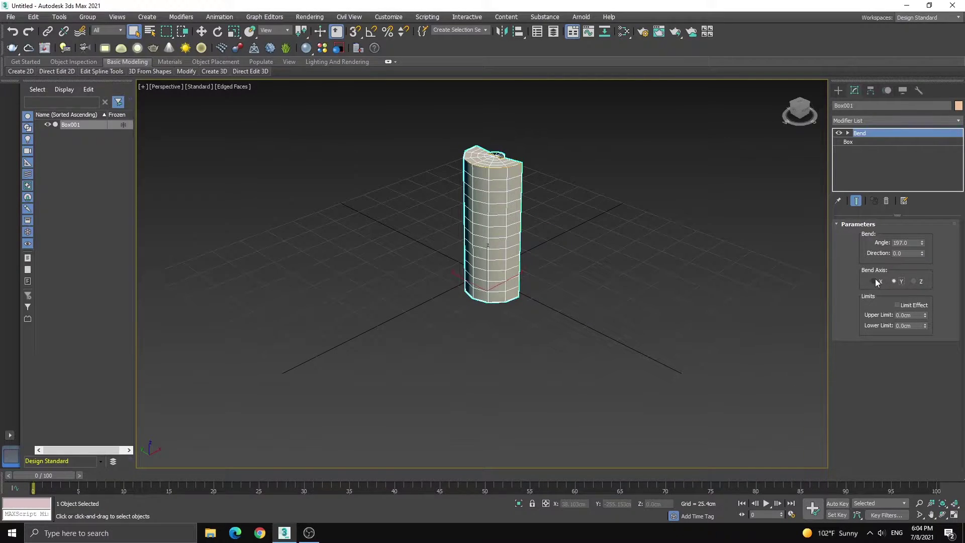
left_click(875, 282)
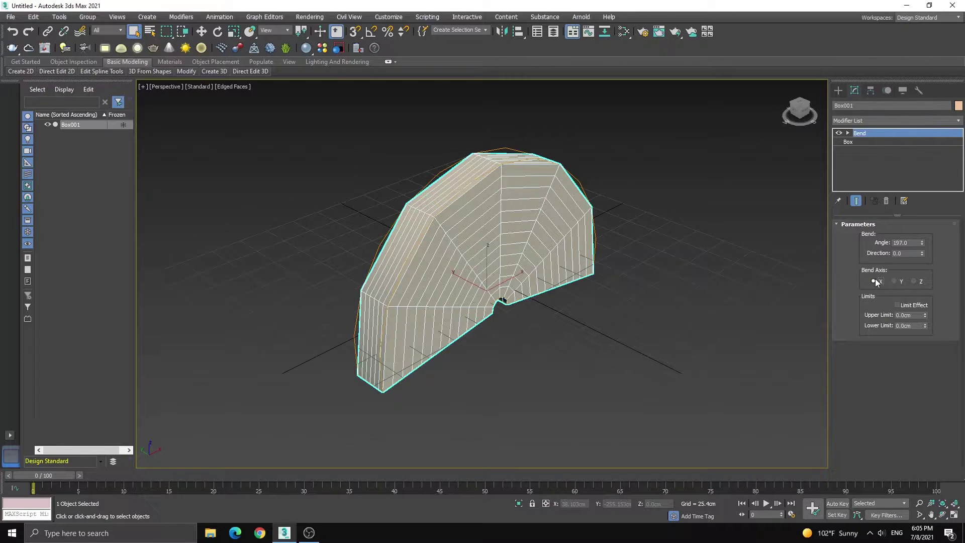
left_click(914, 282)
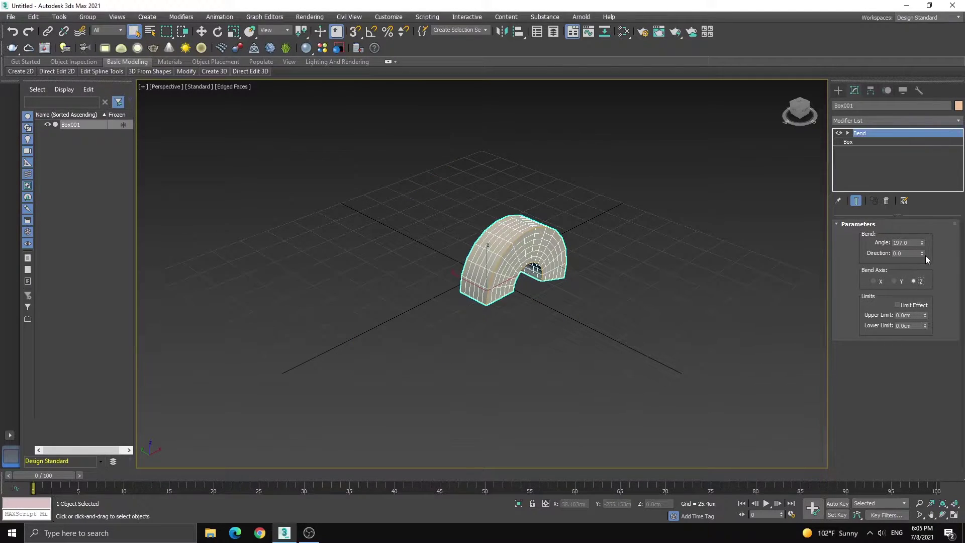
Hide the edged faces and try a bend direction of -165 with an angle of 367.5.
left_click_drag(922, 252, 868, 412)
key("F4")
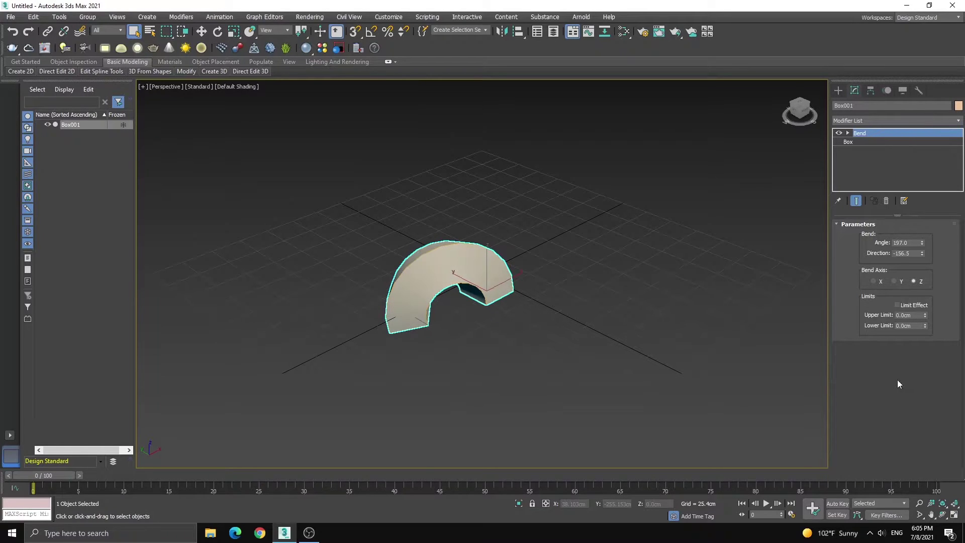
left_click_drag(922, 254, 902, 69)
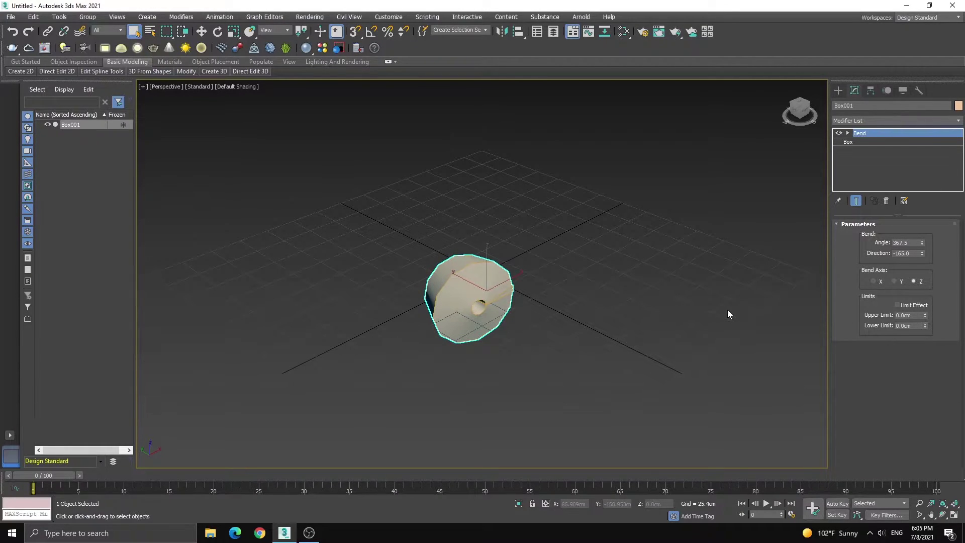
Undo the bend angle, direction and axis changes until the box is straight again.
key("ctrl+z")
key("ctrl+z")
key("ctrl+z")
key("ctrl+z")
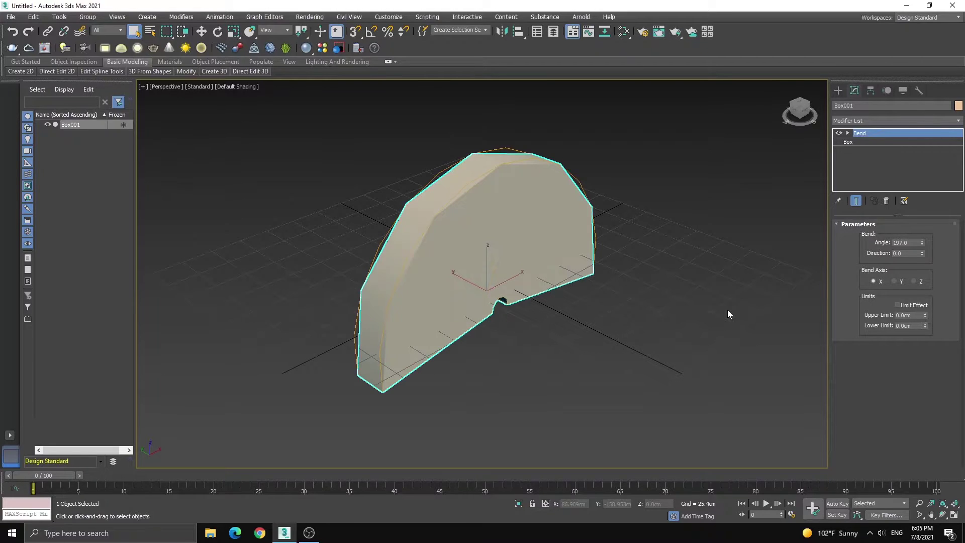
key("shift+z")
key("ctrl+y")
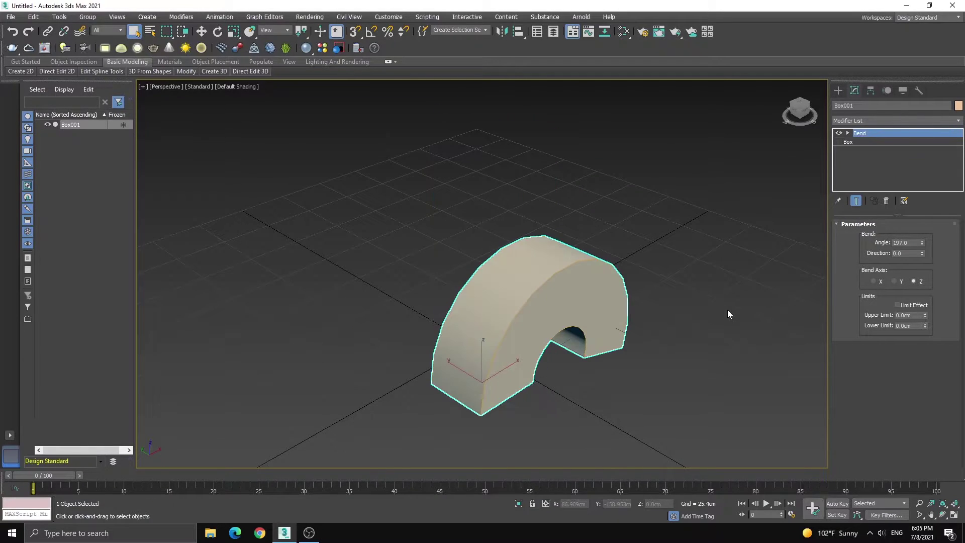
key("shift+y")
key("ctrl+z")
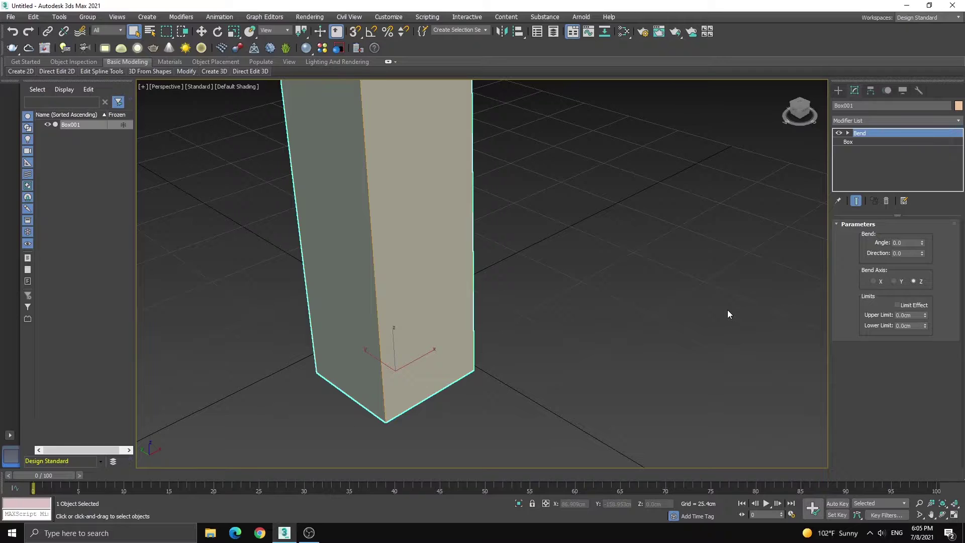
scroll(704, 296, "down", 4)
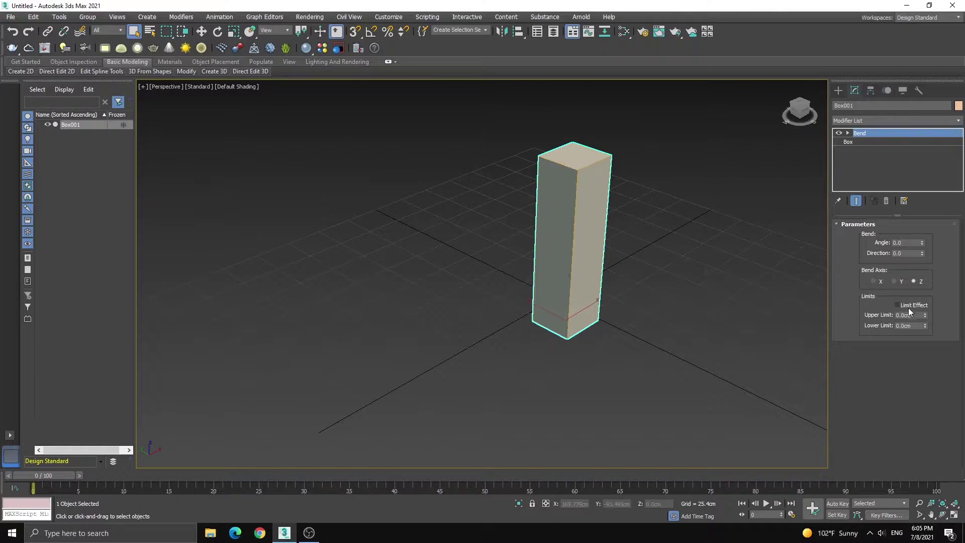
Enable Limit Effect with the Bend gizmo active and edged faces shown, using a 35.5 angle and a 1.93 cm upper limit.
left_click(848, 133)
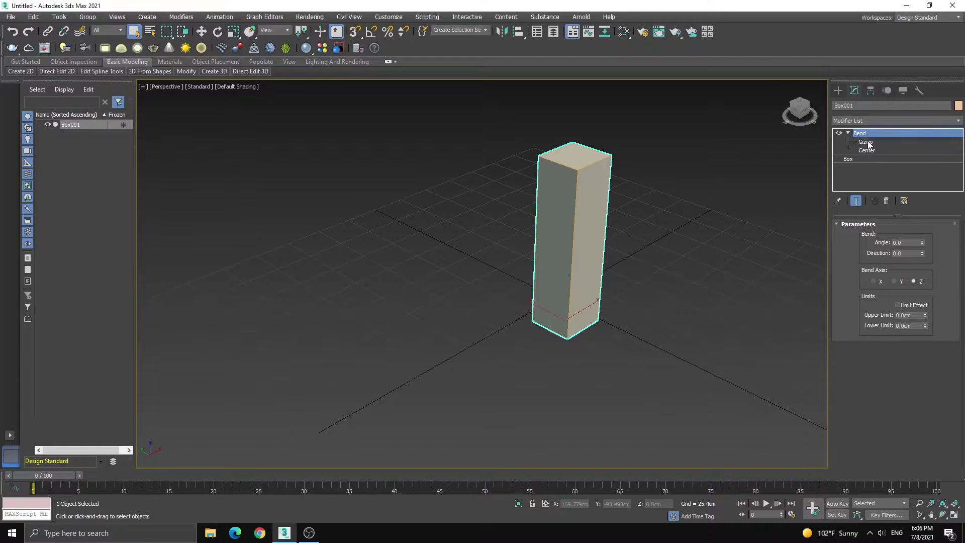
left_click(866, 143)
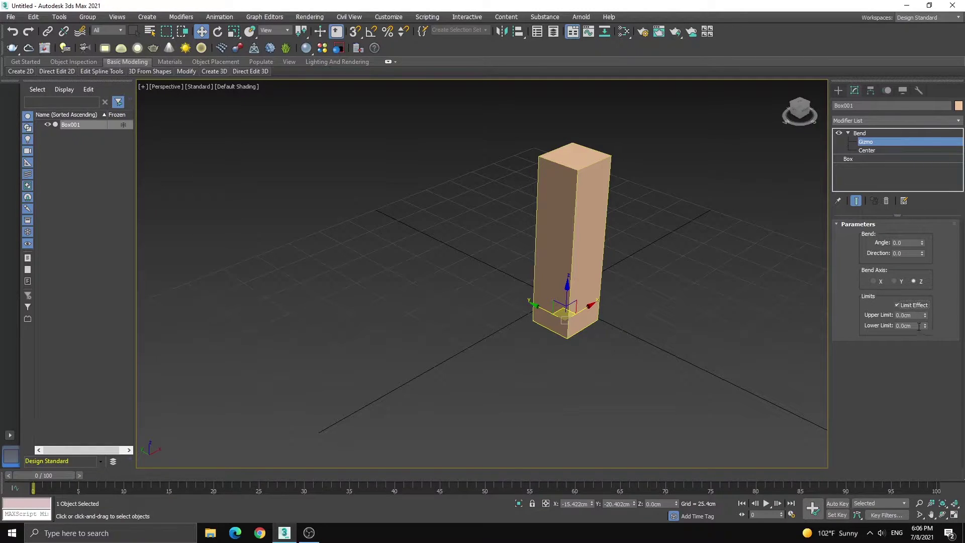
key("F4")
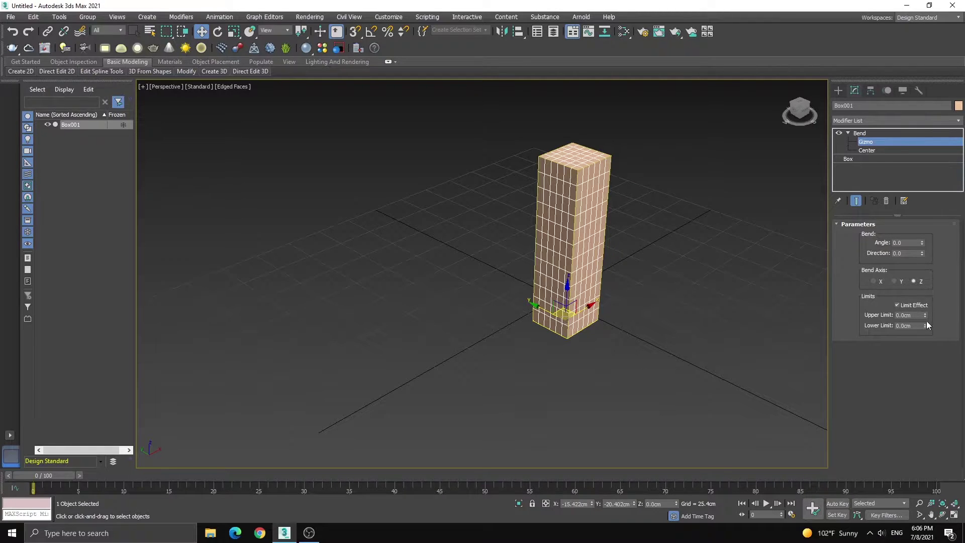
left_click_drag(927, 316, 925, 204)
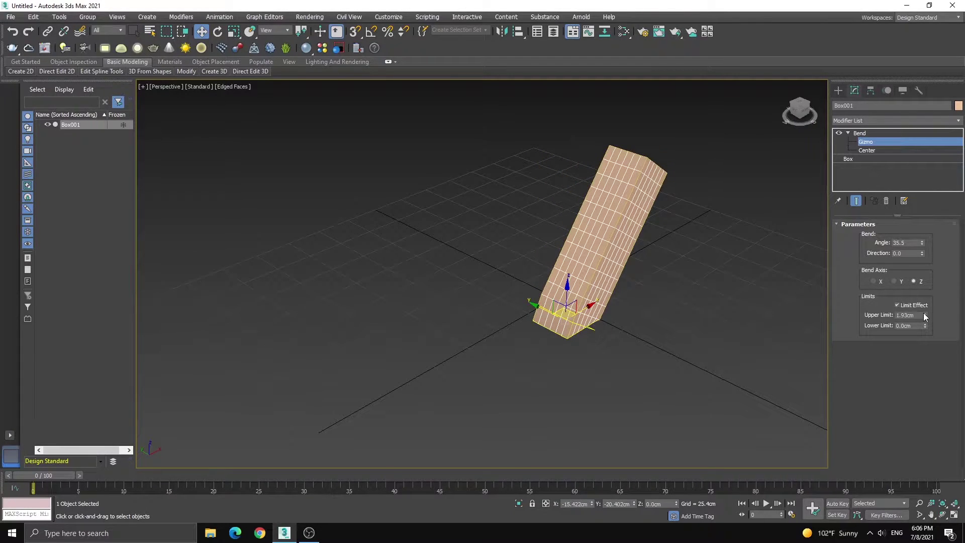
Raise the bend's upper limit to 92.913 cm and set its angle to -90.5.
left_click_drag(925, 315, 919, 283)
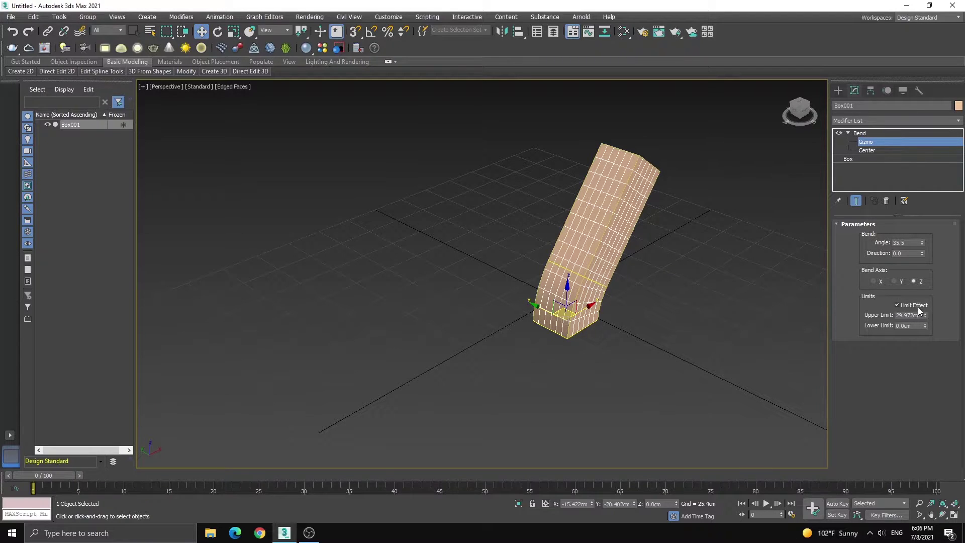
left_click_drag(926, 314, 961, 204)
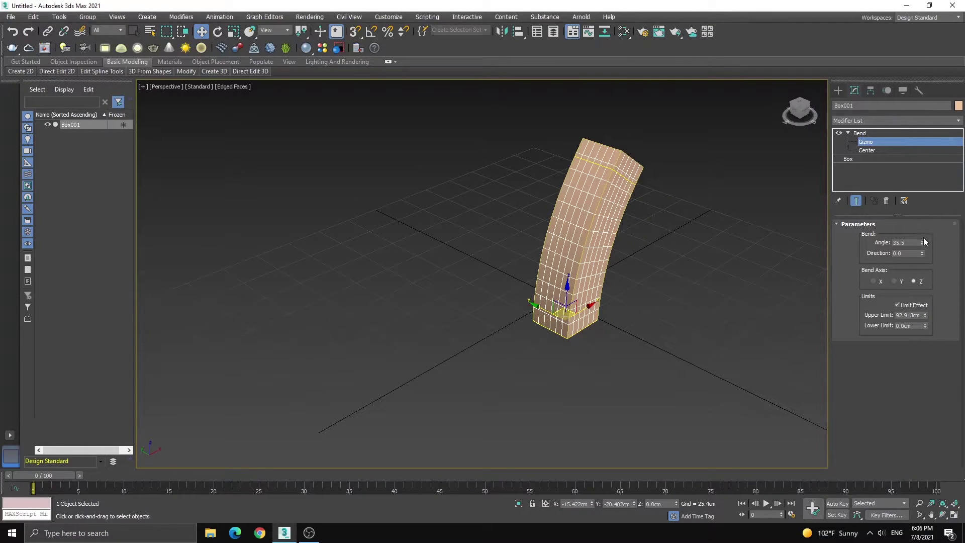
left_click_drag(923, 243, 916, 285)
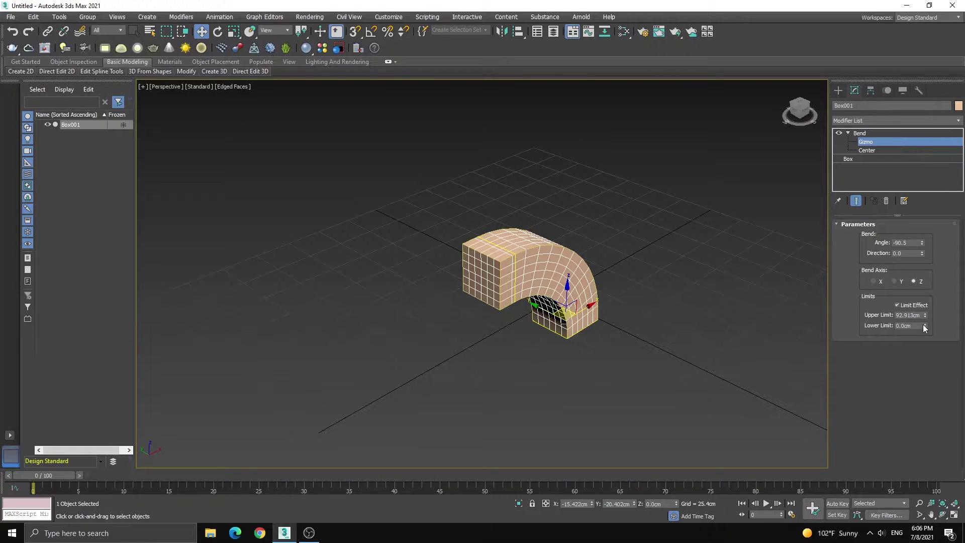
Set the bend's lower limit to -53.393 cm and its angle to -107.
left_click_drag(927, 327, 784, 88)
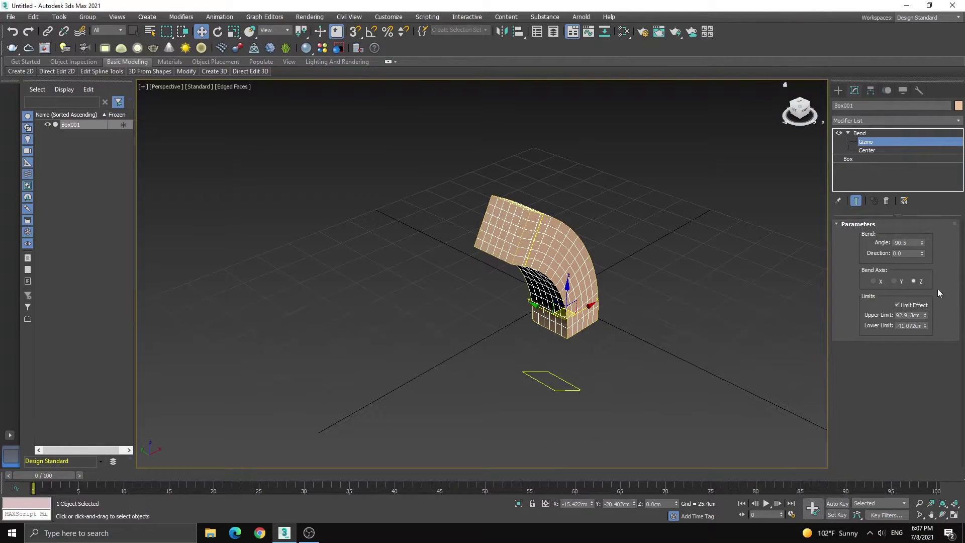
left_click(928, 345)
left_click_drag(925, 327, 925, 352)
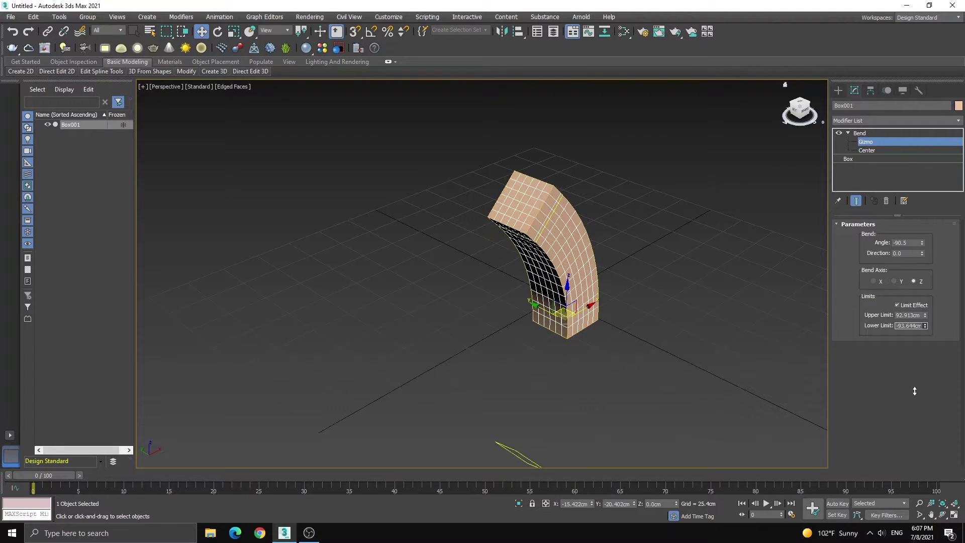
right_click(925, 326)
left_click_drag(874, 244, 862, 342)
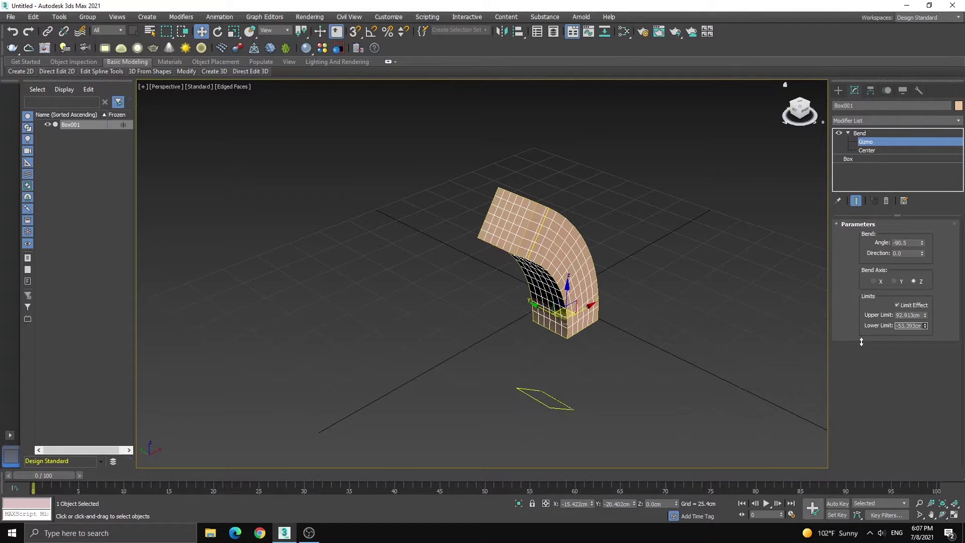
left_click_drag(921, 244, 868, 252)
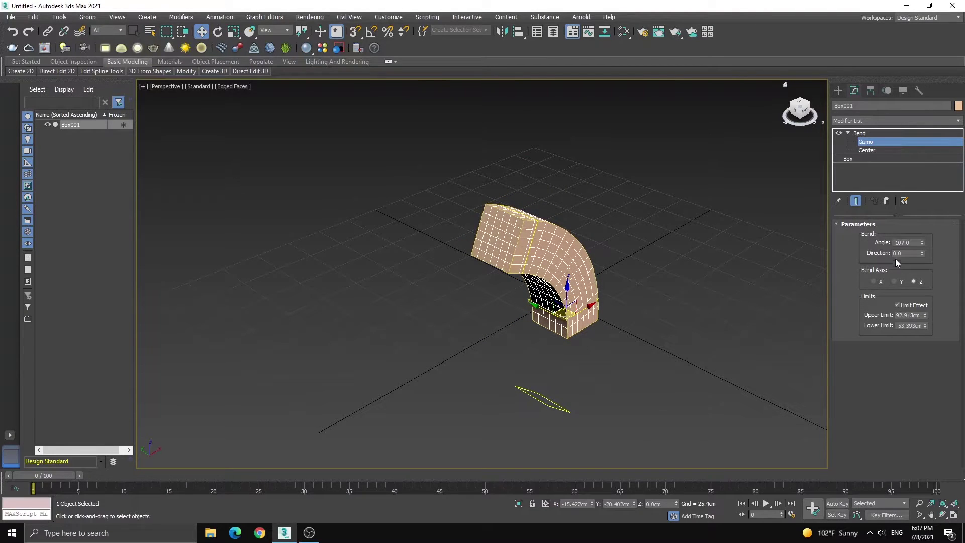
Switch the bend axis to Y and set the upper limit to 18.583 cm and the lower limit to -10.145 cm.
left_click(895, 282)
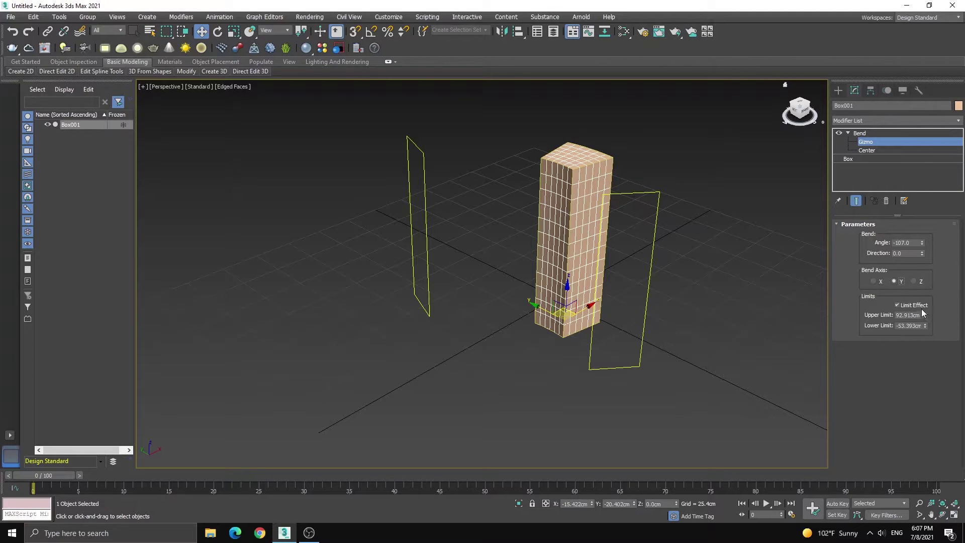
left_click_drag(926, 315, 849, 342)
mouse_move(846, 343)
left_mouse_down()
mouse_move(825, 354)
mouse_move(843, 355)
left_mouse_up()
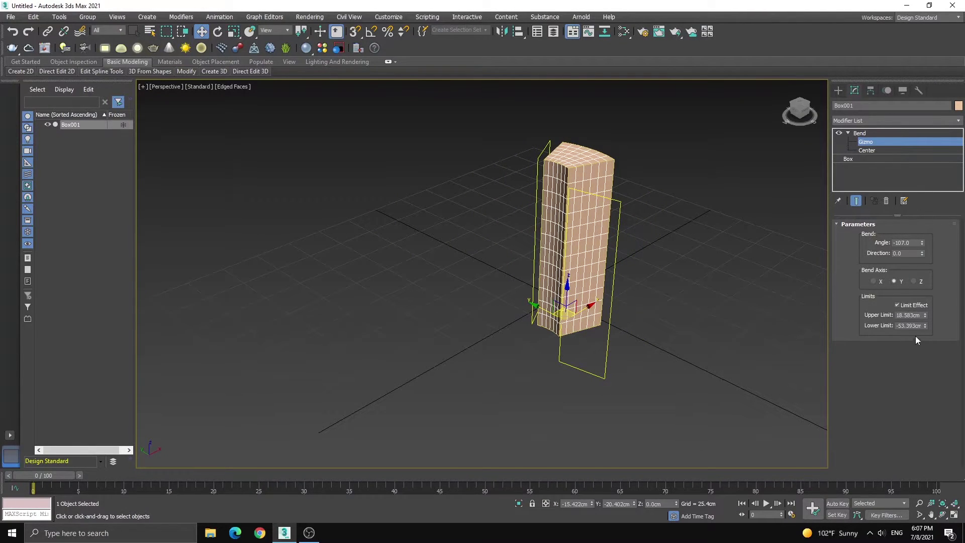
left_click_drag(925, 325, 905, 288)
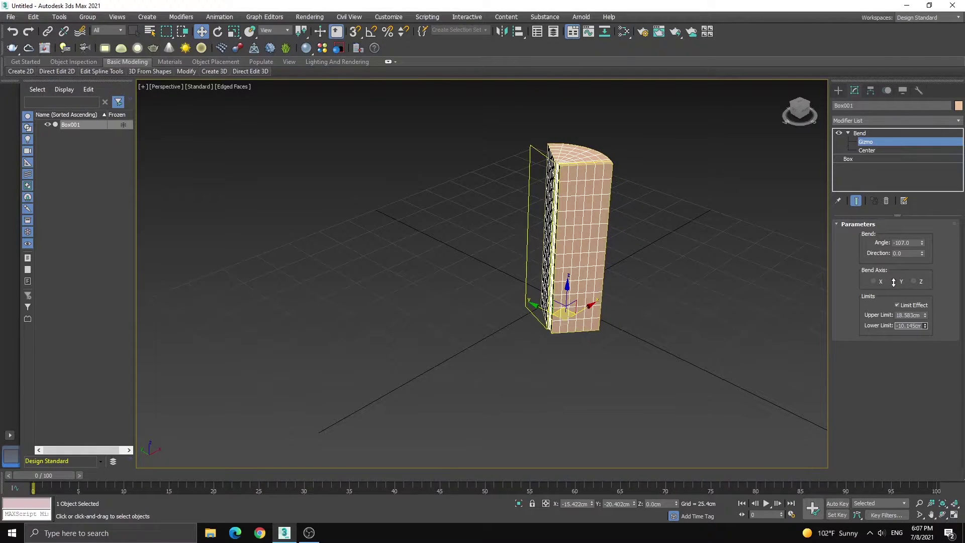
Switch the bend axis to X with an angle of 247.5 and an upper limit of 107.593 cm.
left_click_drag(801, 119, 808, 115)
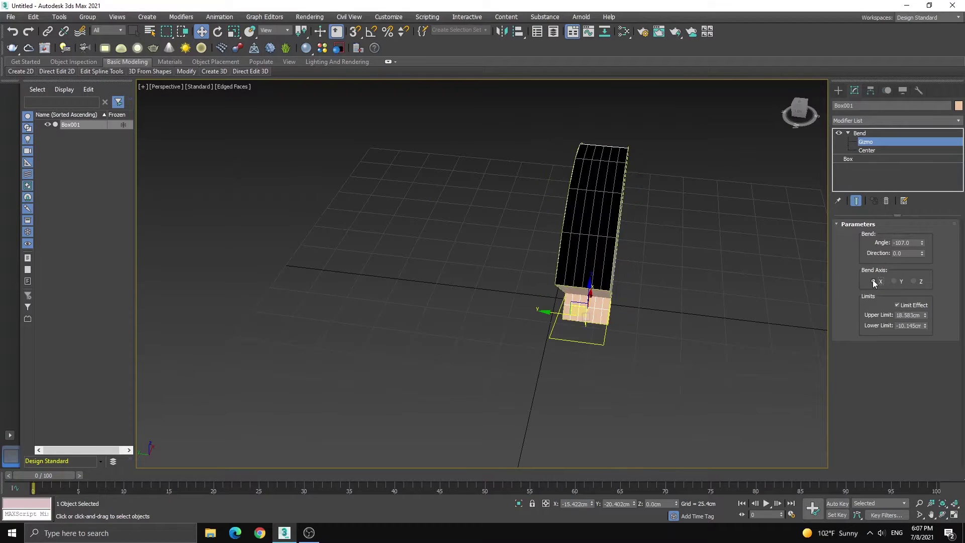
left_click_drag(800, 112, 807, 111)
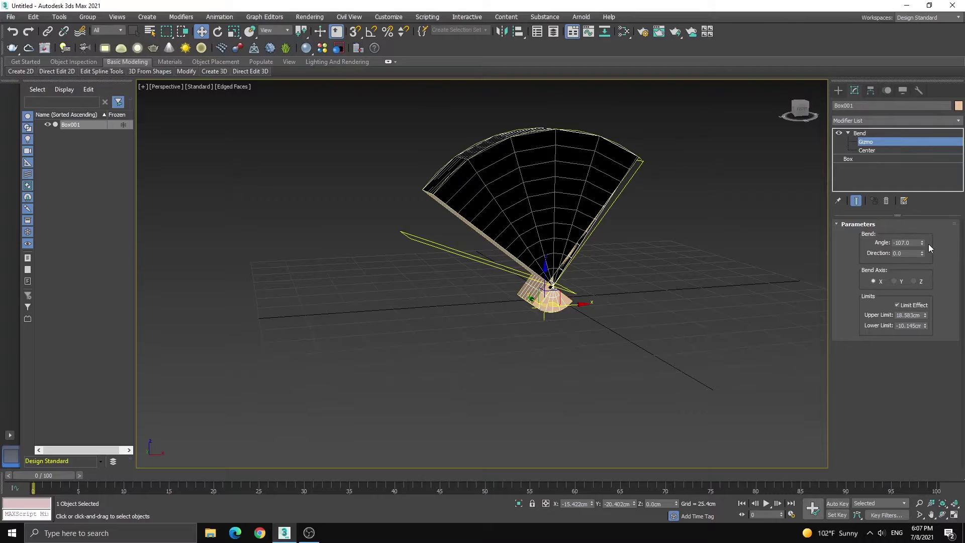
left_click_drag(923, 243, 850, 401)
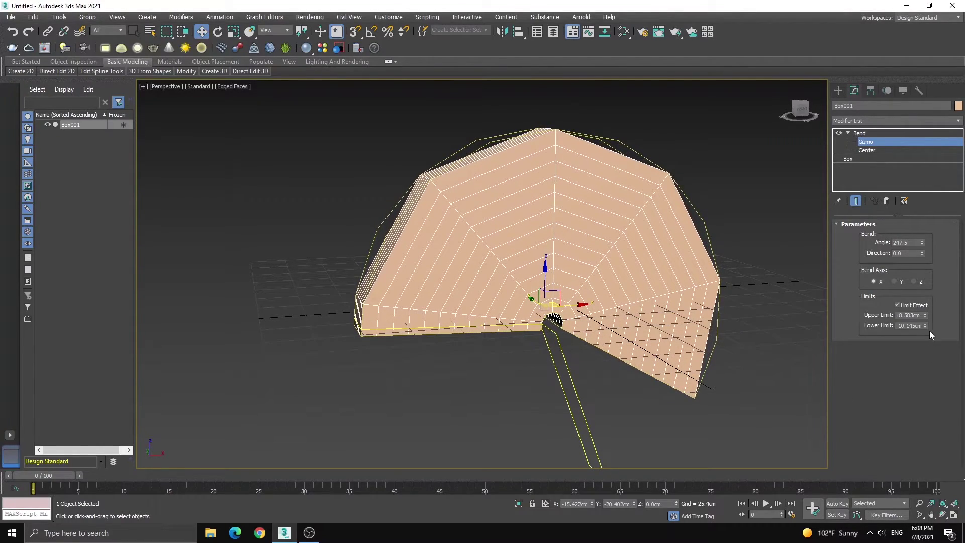
left_click_drag(927, 316, 676, 73)
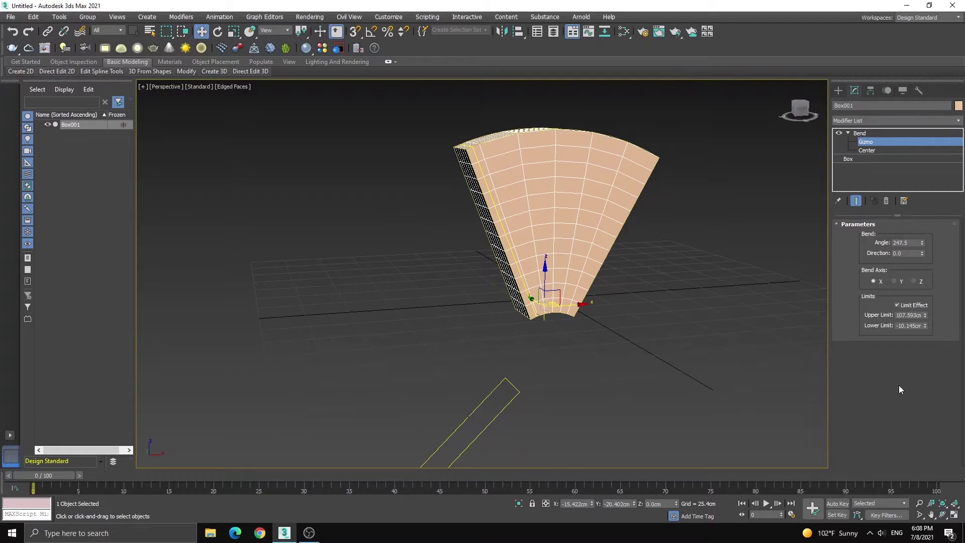
Turn off Limit Effect and set the bend direction to -73.5.
left_click(897, 302)
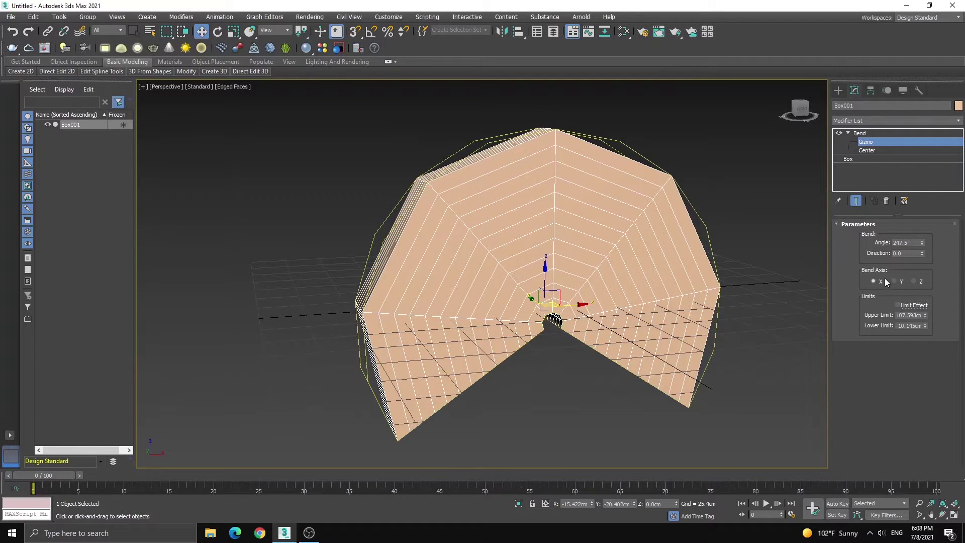
left_click_drag(922, 253, 561, 325)
mouse_move(800, 108)
left_mouse_down()
mouse_move(779, 110)
mouse_move(804, 113)
left_mouse_up()
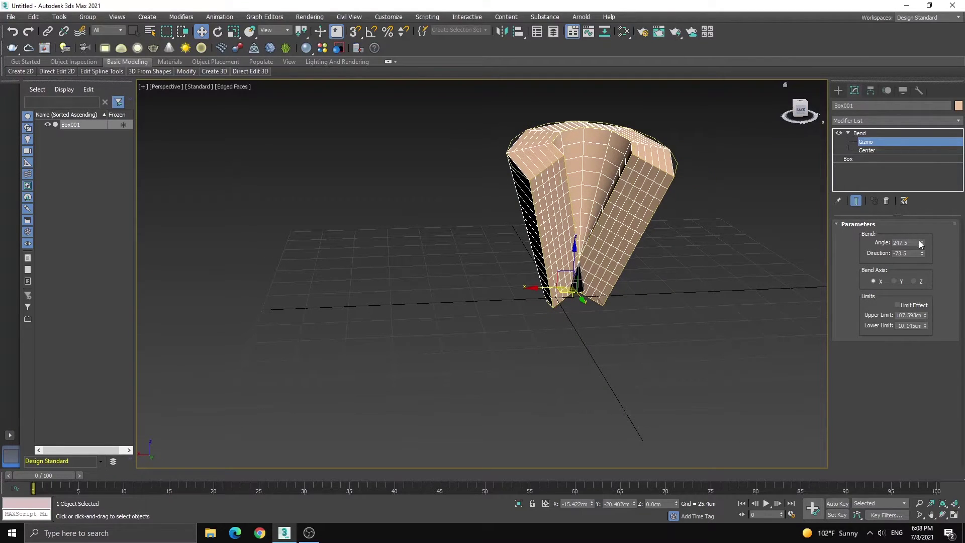
Set the bend angle to 361 and switch the bend axis to Y.
left_click_drag(922, 243, 896, 175)
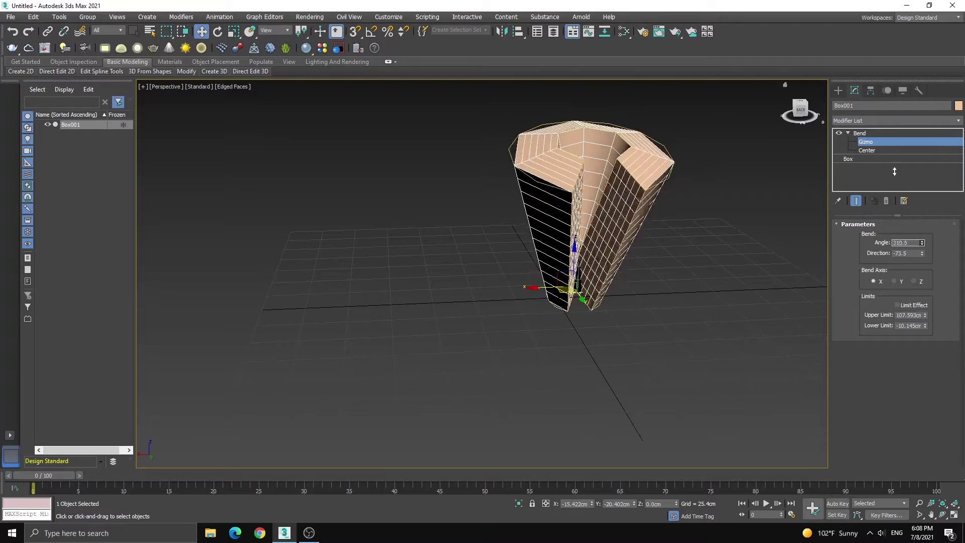
left_click_drag(858, 111, 829, 213)
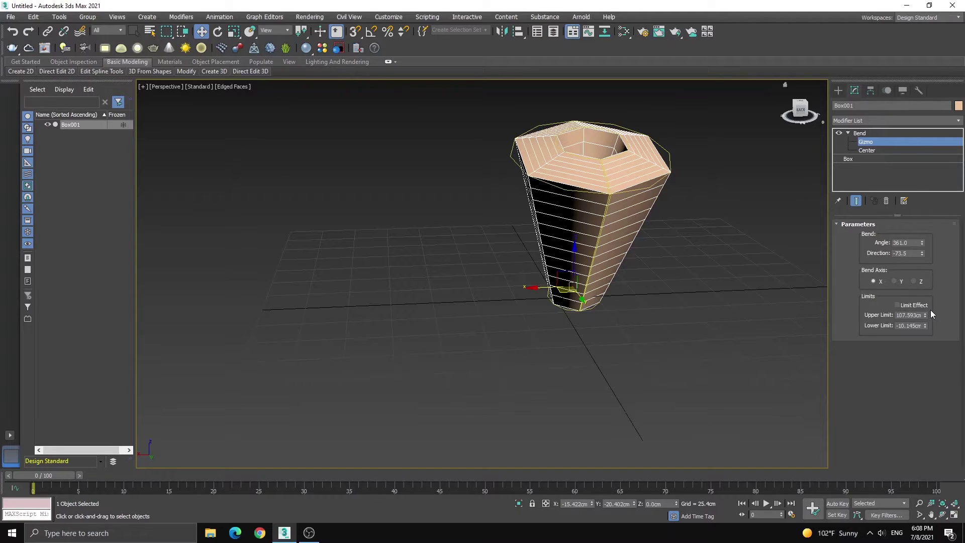
left_click(895, 281)
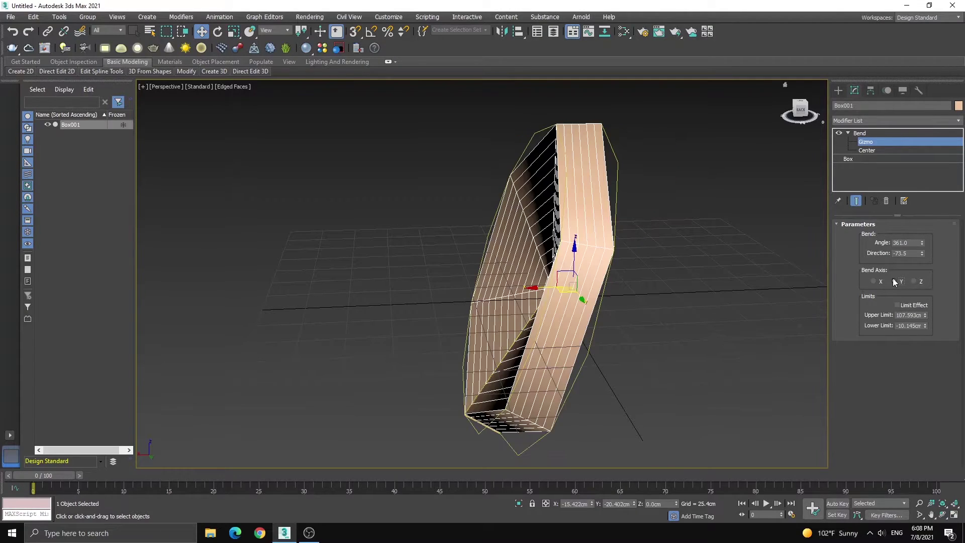
left_click_drag(806, 118, 782, 126)
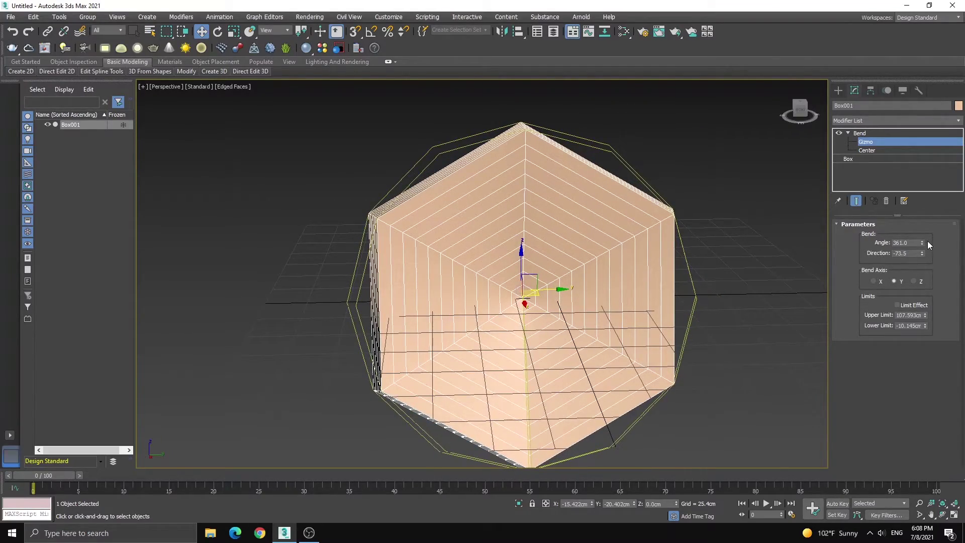
Try a bend angle of 69.5, turn off the edged faces display and set the angle to 360.
left_click_drag(923, 243, 809, 21)
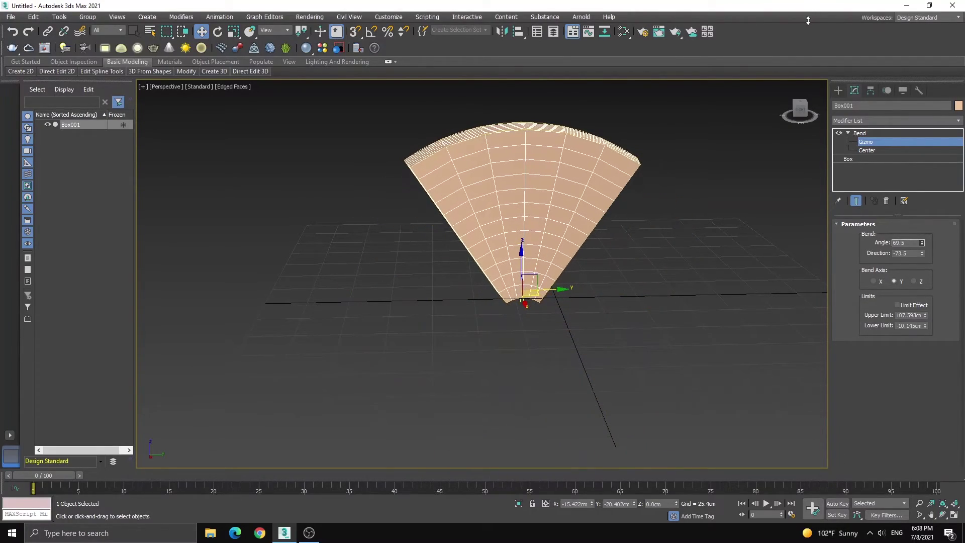
key("F4")
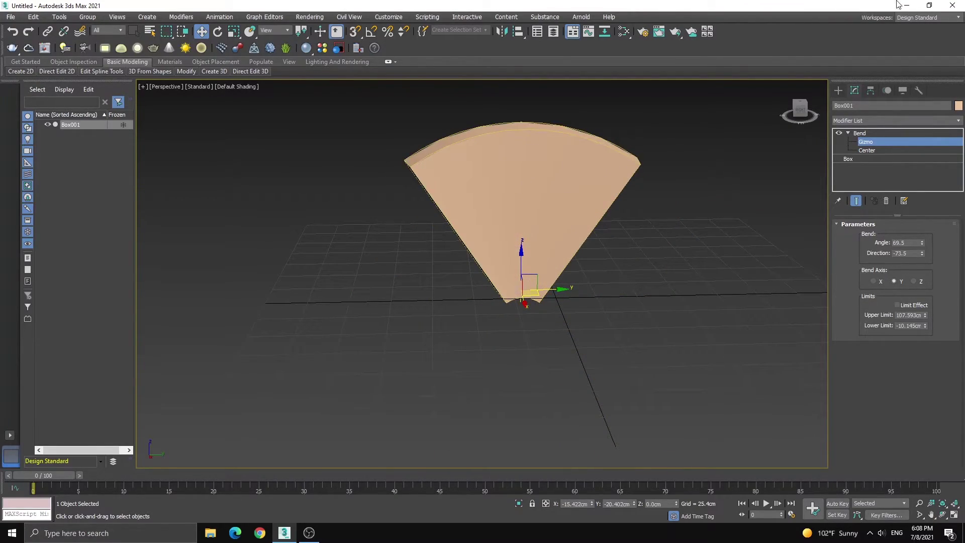
left_click_drag(924, 245, 828, 465)
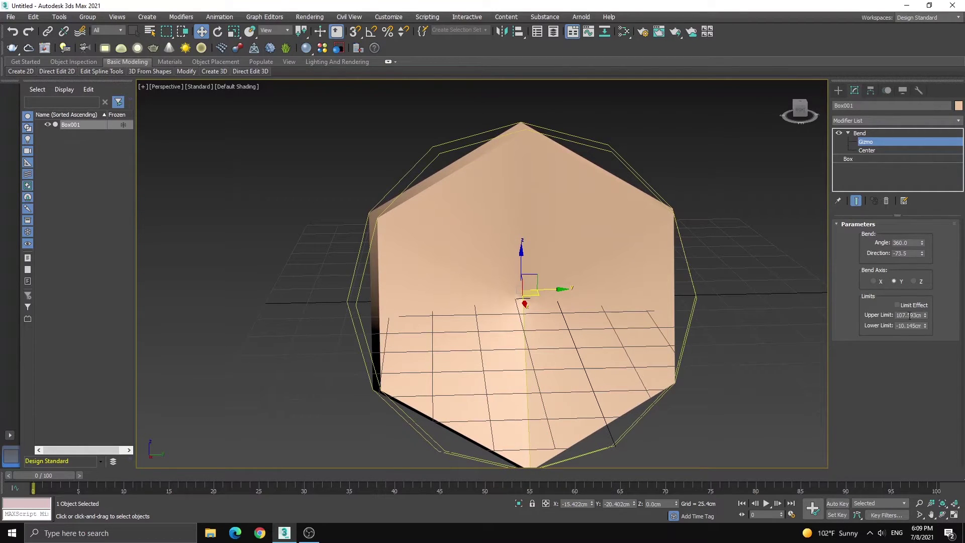
Compare the 360-degree bend on the X axis and on the Z axis.
left_click(873, 282)
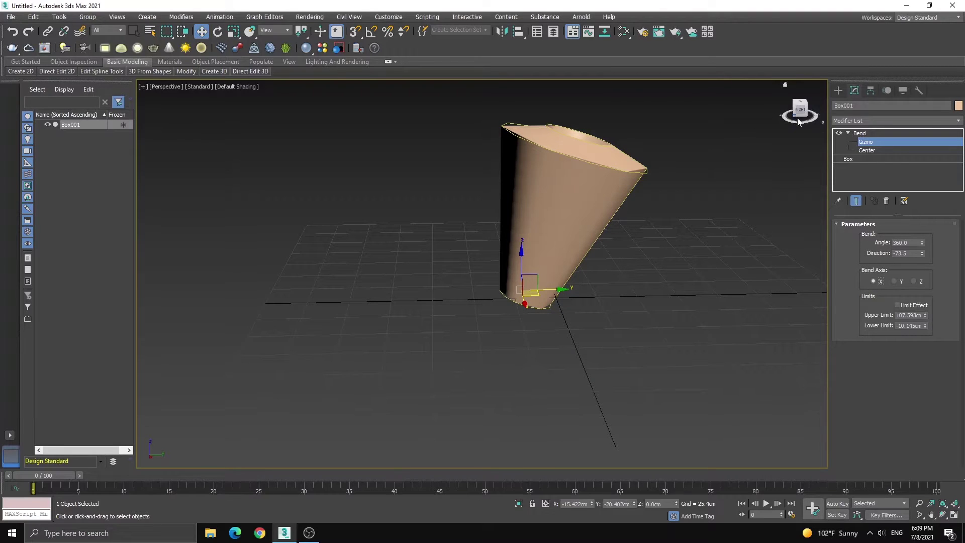
mouse_move(797, 121)
left_mouse_down()
mouse_move(799, 158)
mouse_move(801, 105)
left_mouse_up()
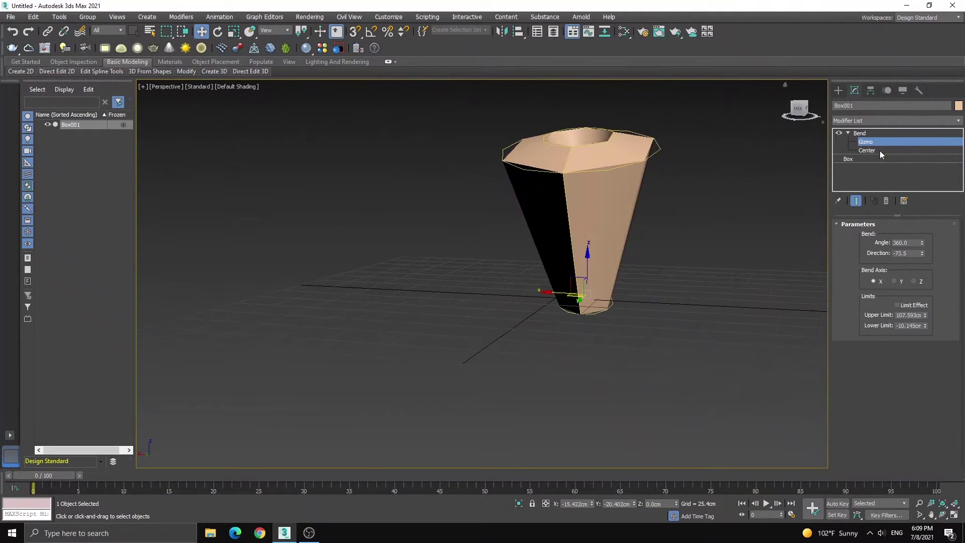
left_click(913, 282)
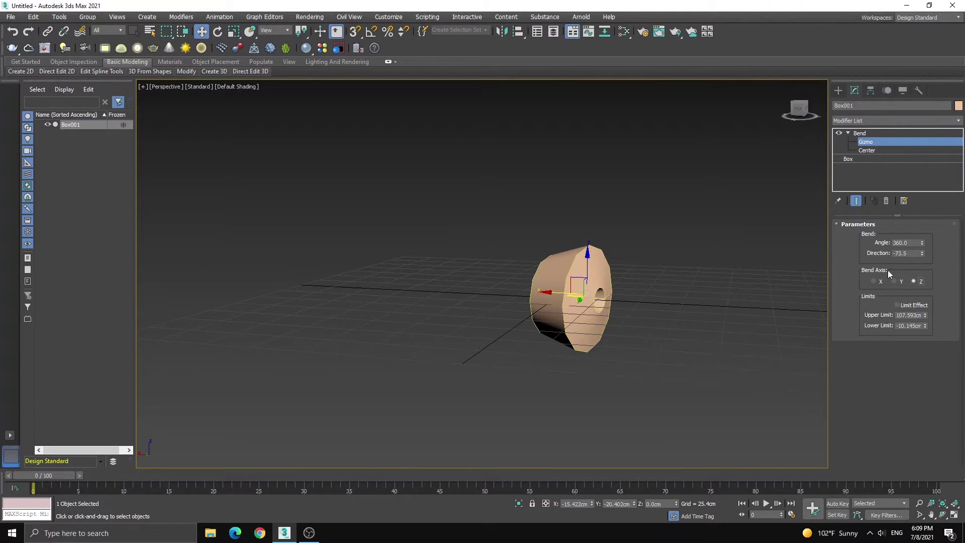
Set the bend axis back to X and reset the bend direction to 0.
left_click(875, 282)
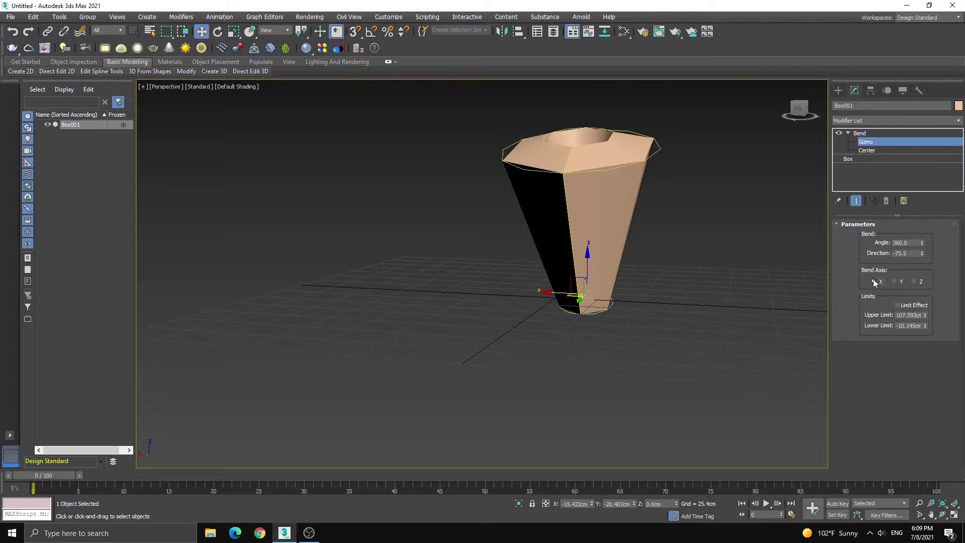
left_click_drag(922, 254, 922, 216)
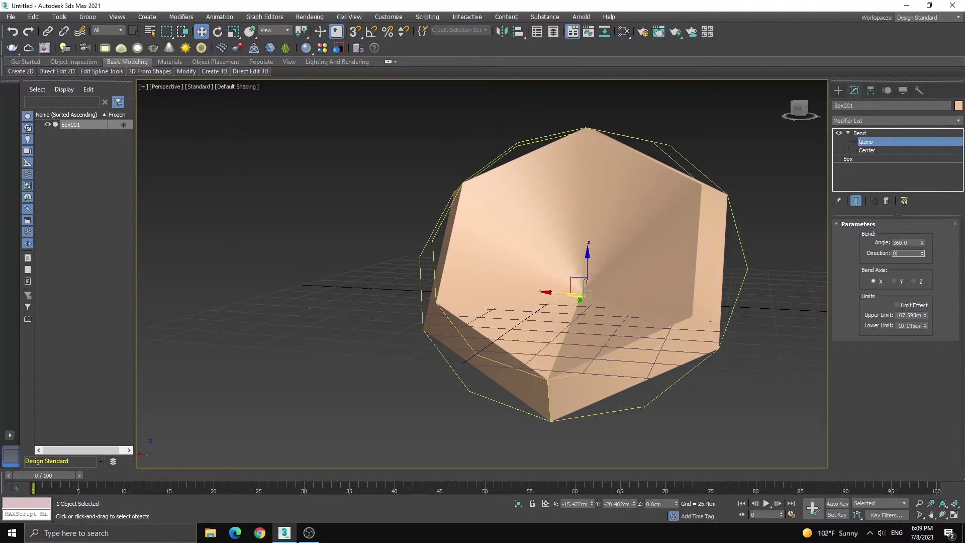
key("Return")
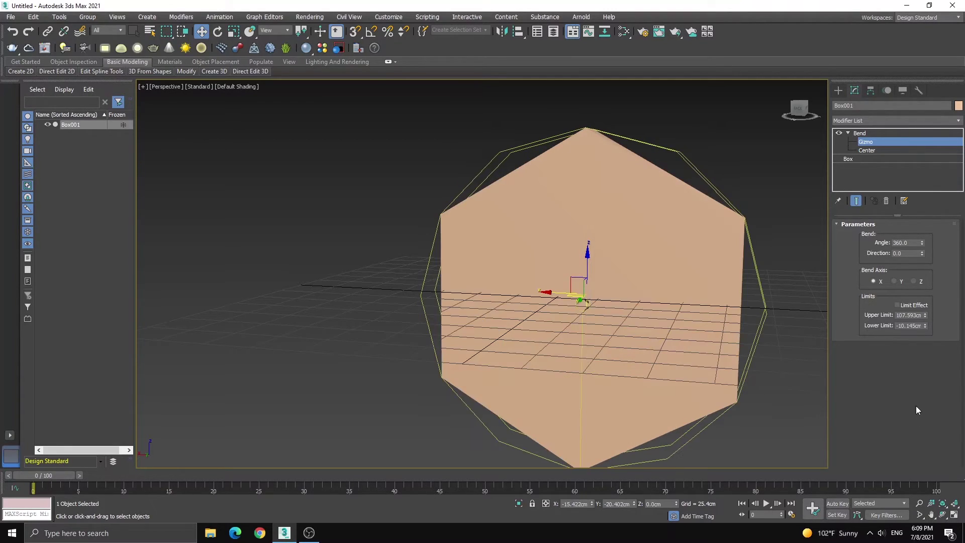
Switch the bend axis to Y and set the bend angle to 90.
left_click(894, 282)
left_click_drag(800, 108, 783, 125)
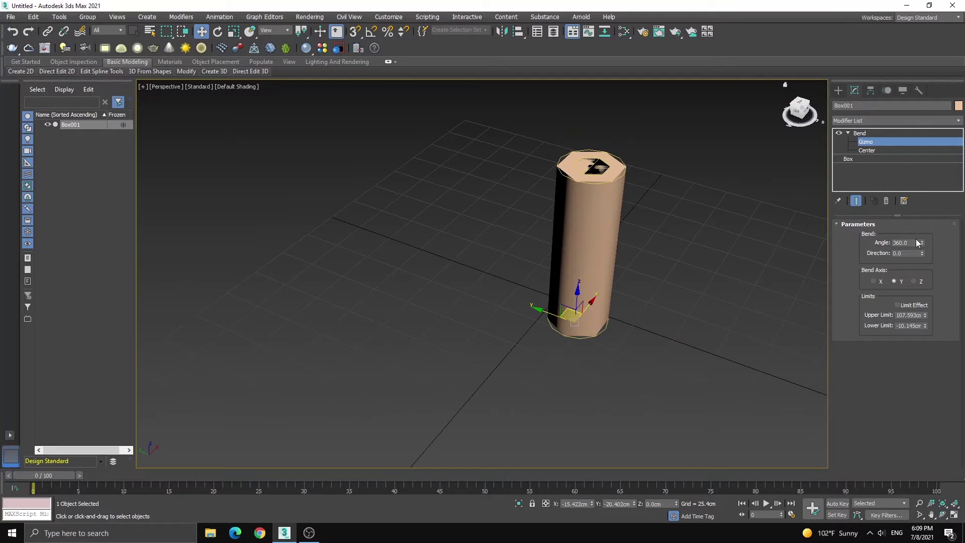
left_click_drag(923, 243, 529, 474)
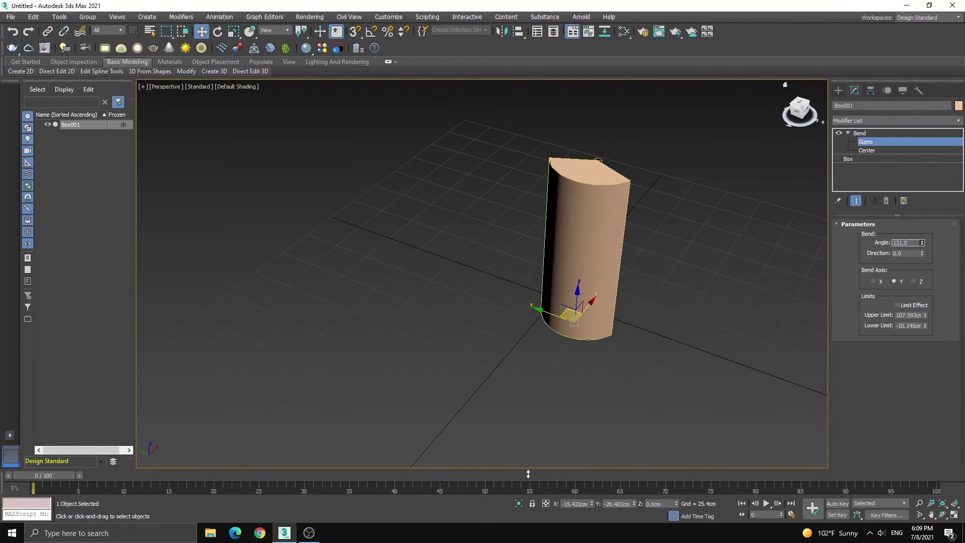
left_click_drag(470, 474, 927, 253)
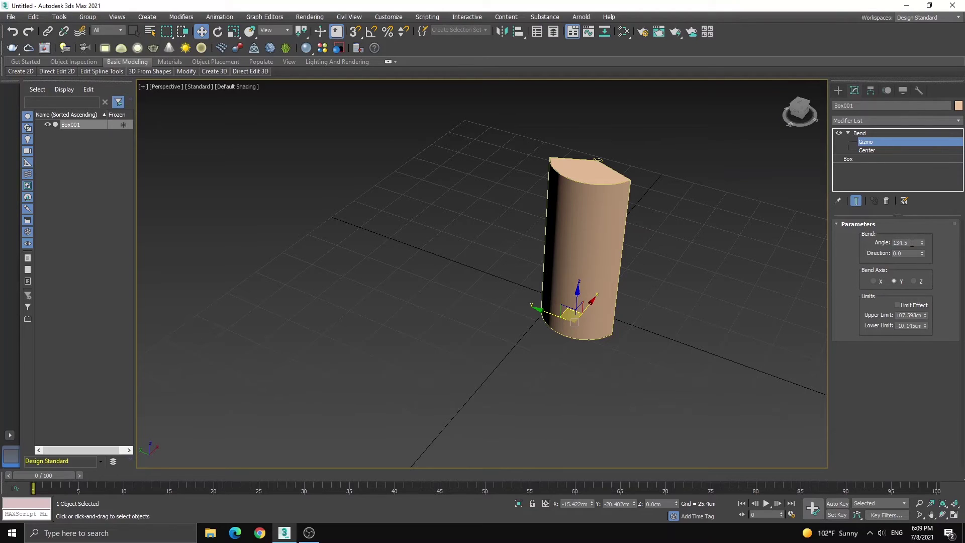
key("BackSpace")
key("Return")
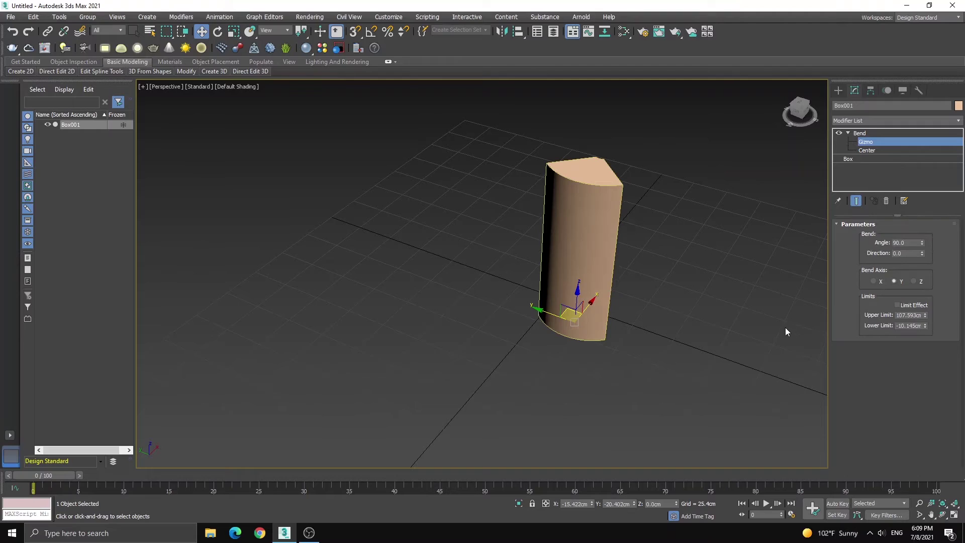
Compare the 90-degree bend on the Z and X axes and keep the bend axis on Z.
left_click(915, 282)
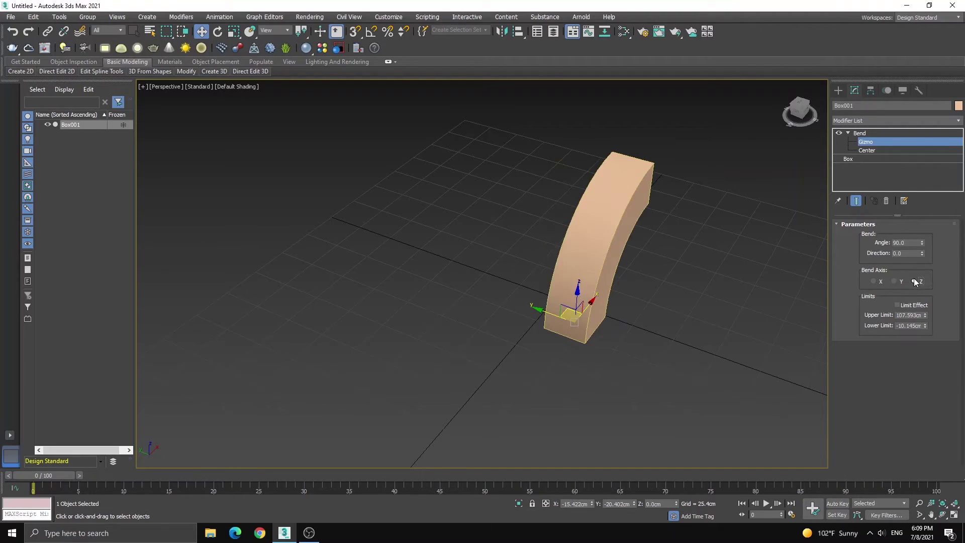
left_click(874, 282)
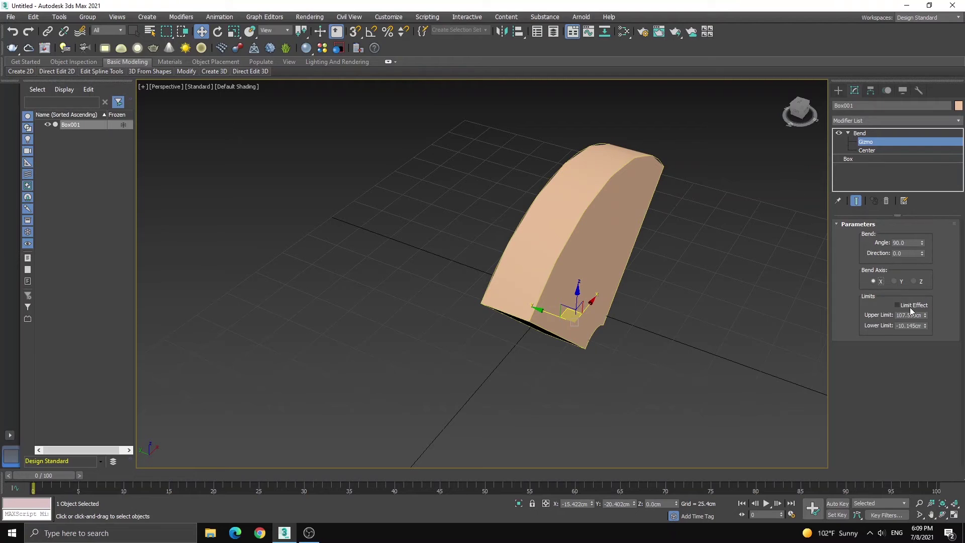
left_click(914, 282)
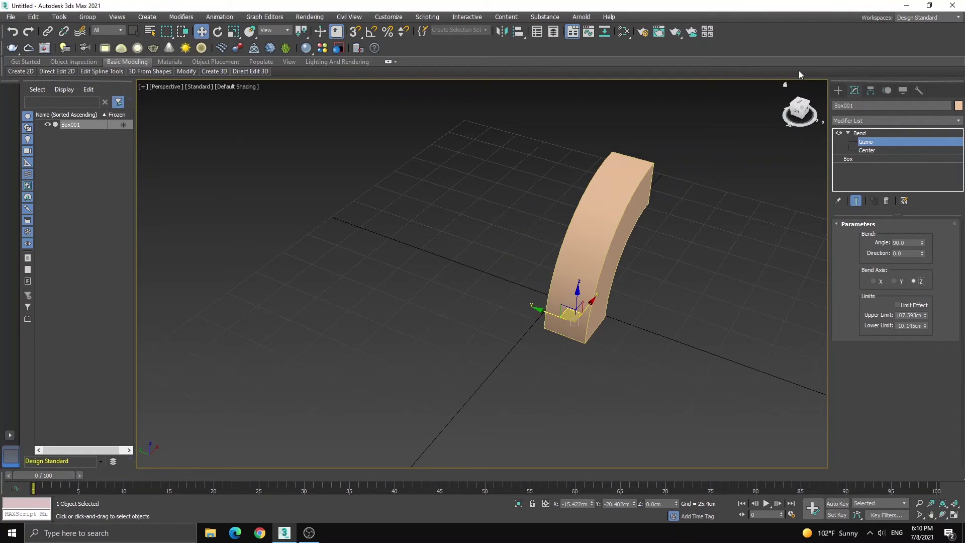
left_click_drag(799, 113, 806, 103)
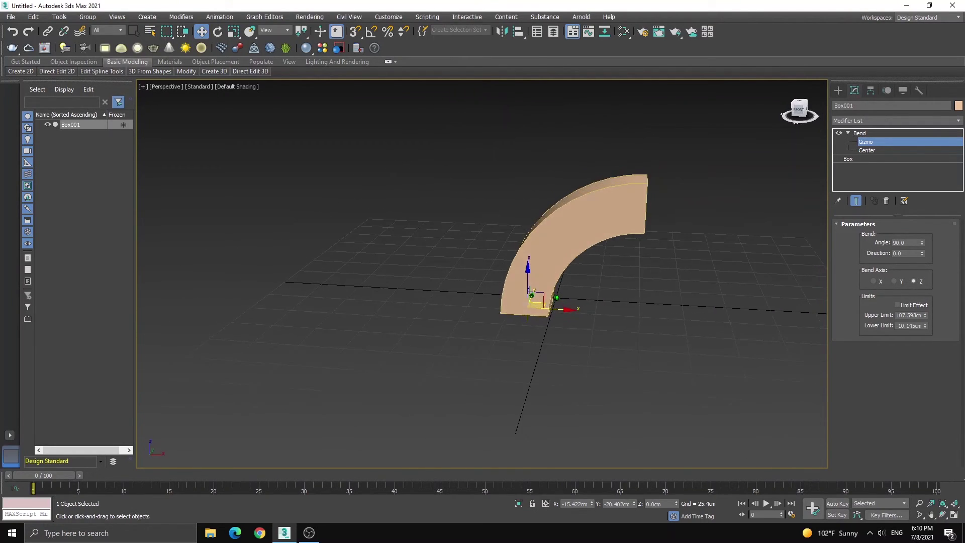